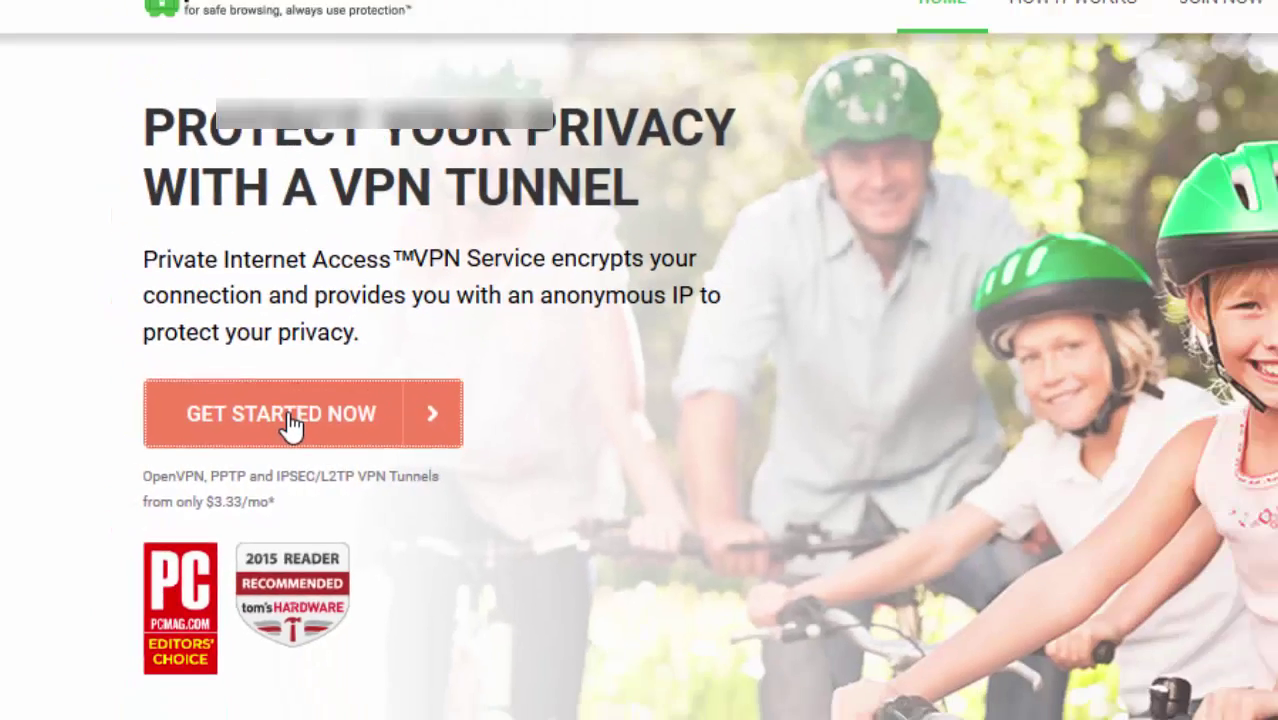
# Open the Buy VPN page and bring the $6.95 monthly, $39.95 yearly and $35.95 six-month plans into view
pyautogui.click(252, 437)
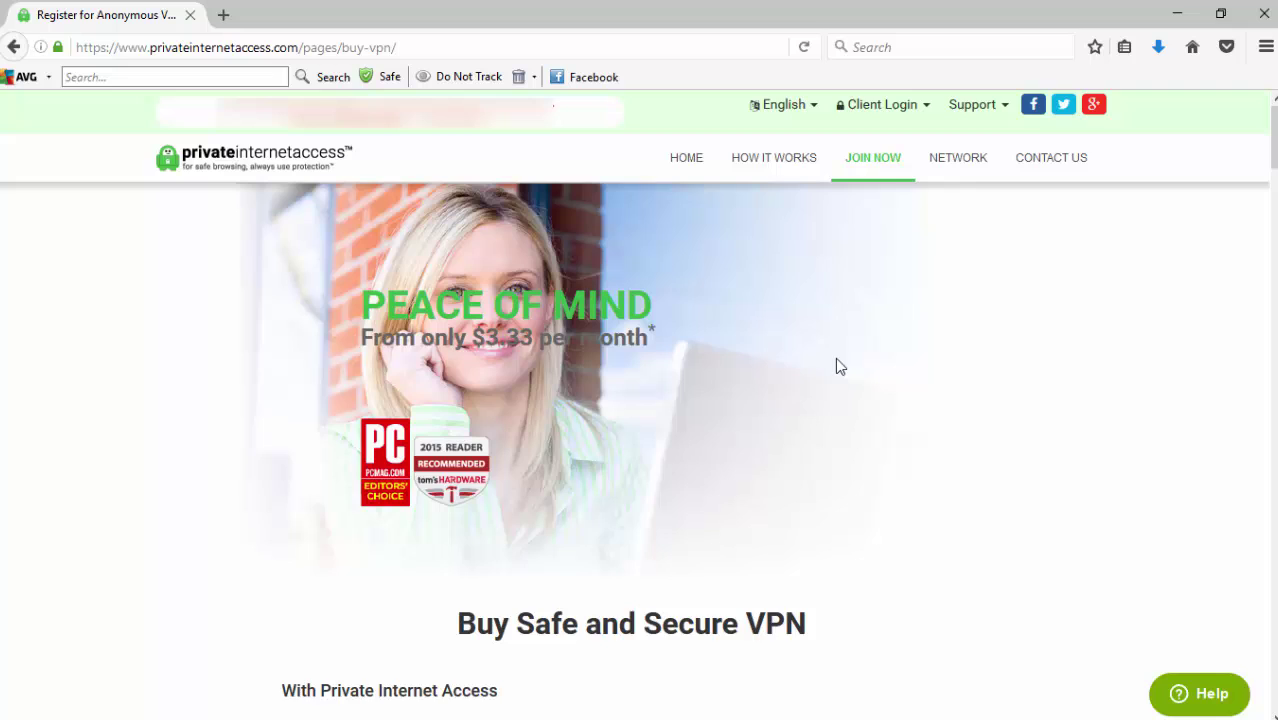
pyautogui.scroll(-3, 838, 366)
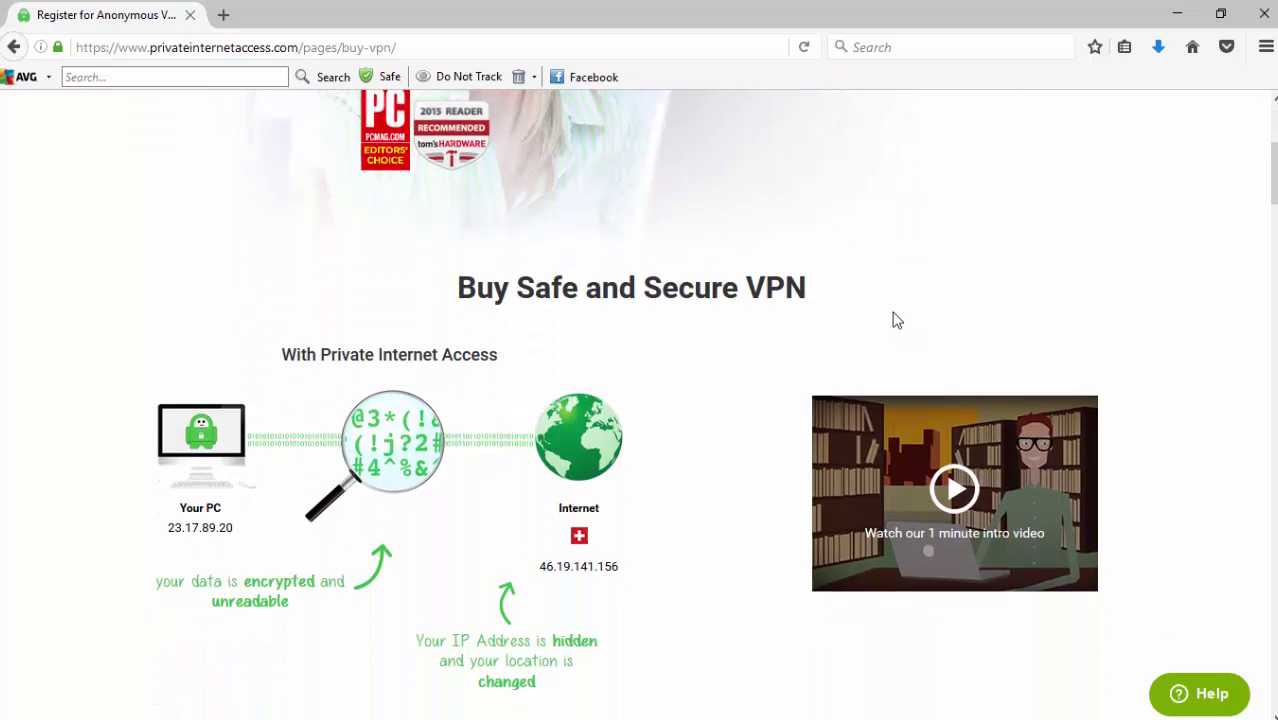
pyautogui.scroll(-2, 664, 470)
pyautogui.scroll(-2, 778, 407)
pyautogui.scroll(-1, 781, 410)
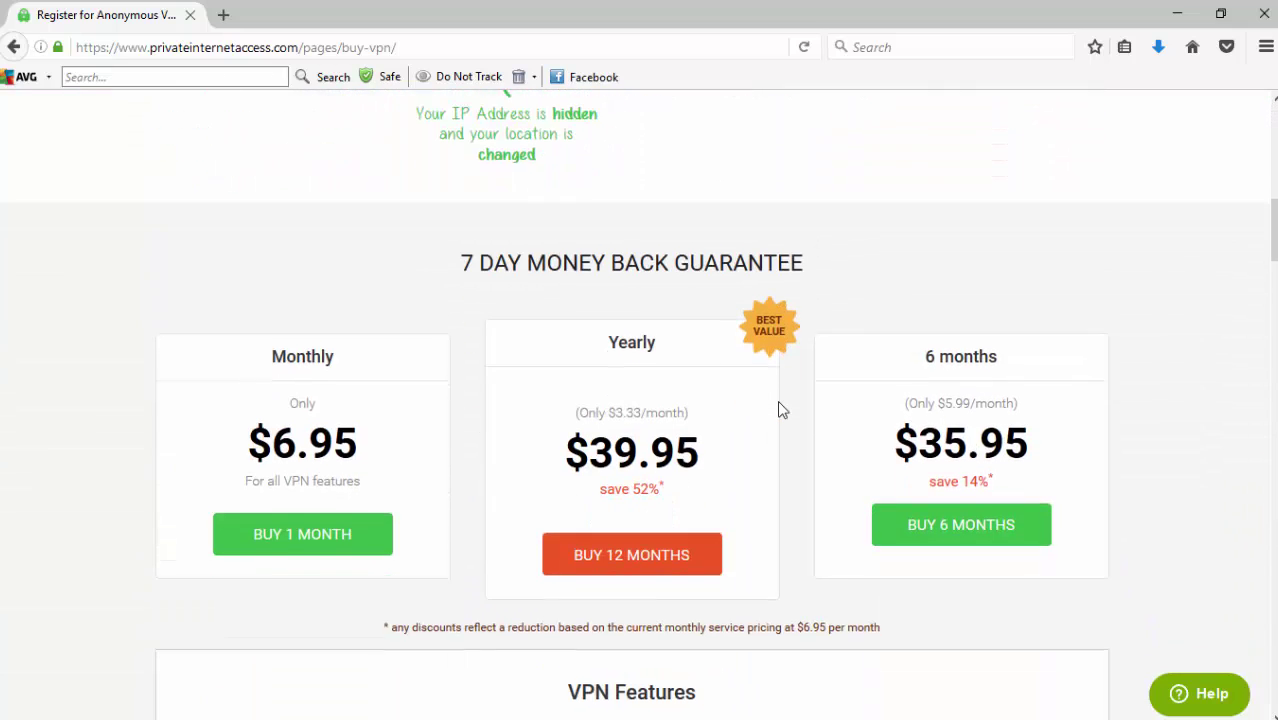
pyautogui.scroll(-1, 781, 410)
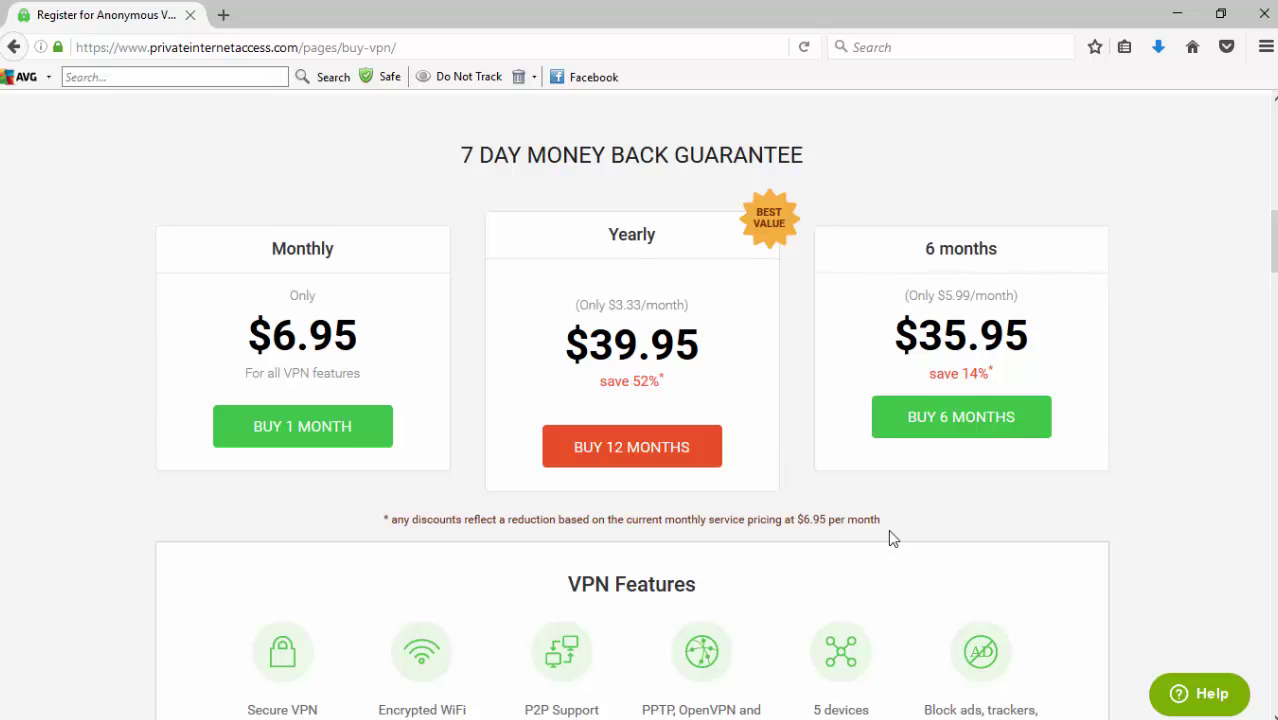
pyautogui.scroll(-1, 888, 538)
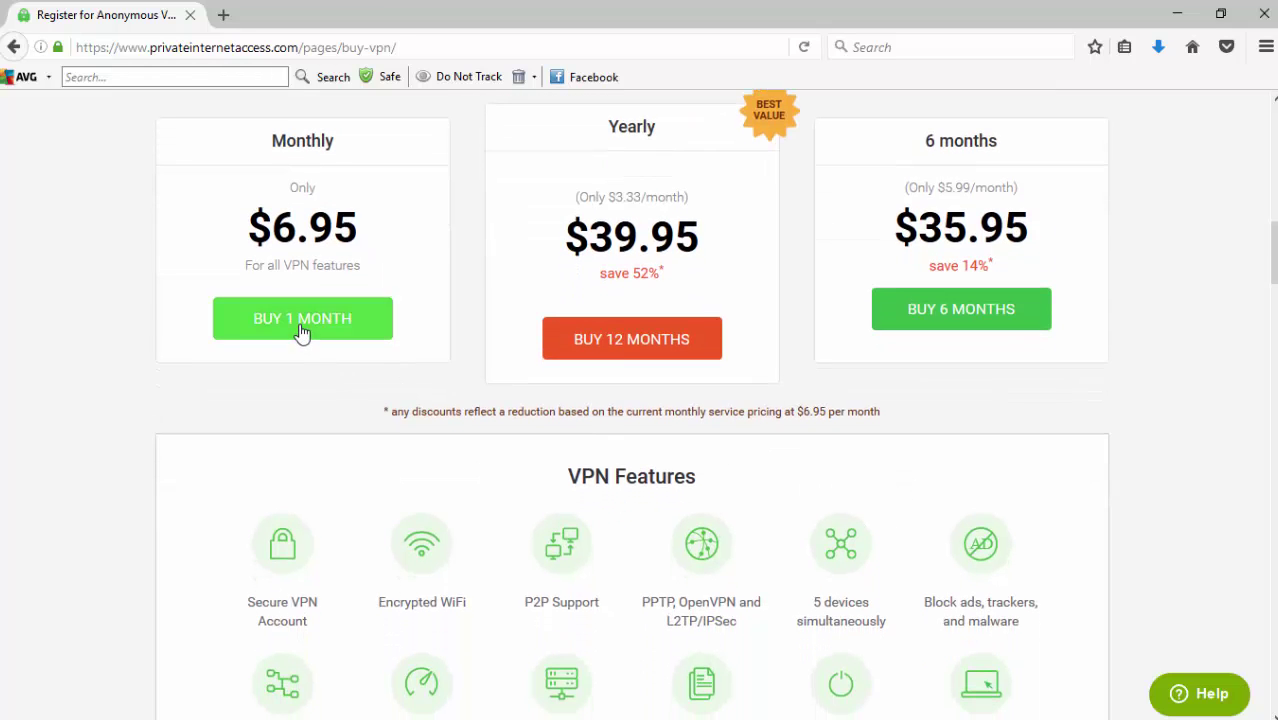
# Choose the $6.95 one-month plan and look over its payment form
pyautogui.click(303, 333)
pyautogui.scroll(-1, 671, 435)
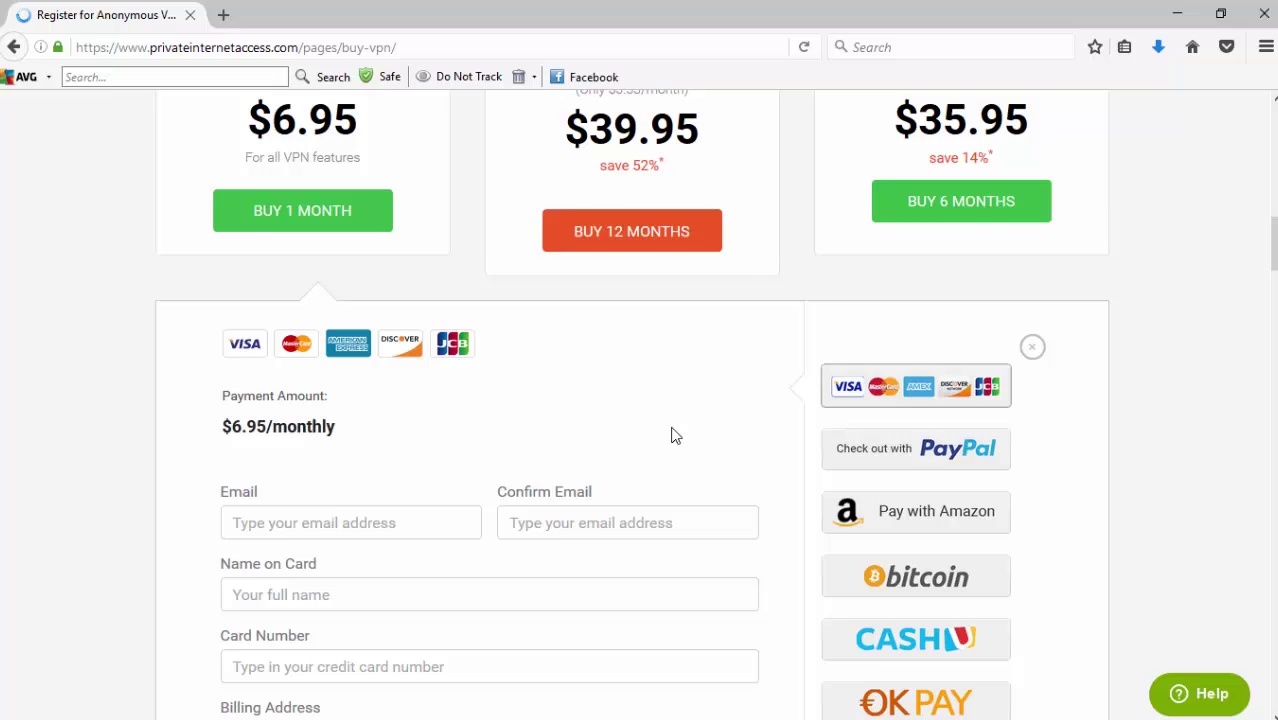
pyautogui.scroll(-1, 673, 434)
pyautogui.scroll(-1, 673, 420)
pyautogui.scroll(-1, 676, 420)
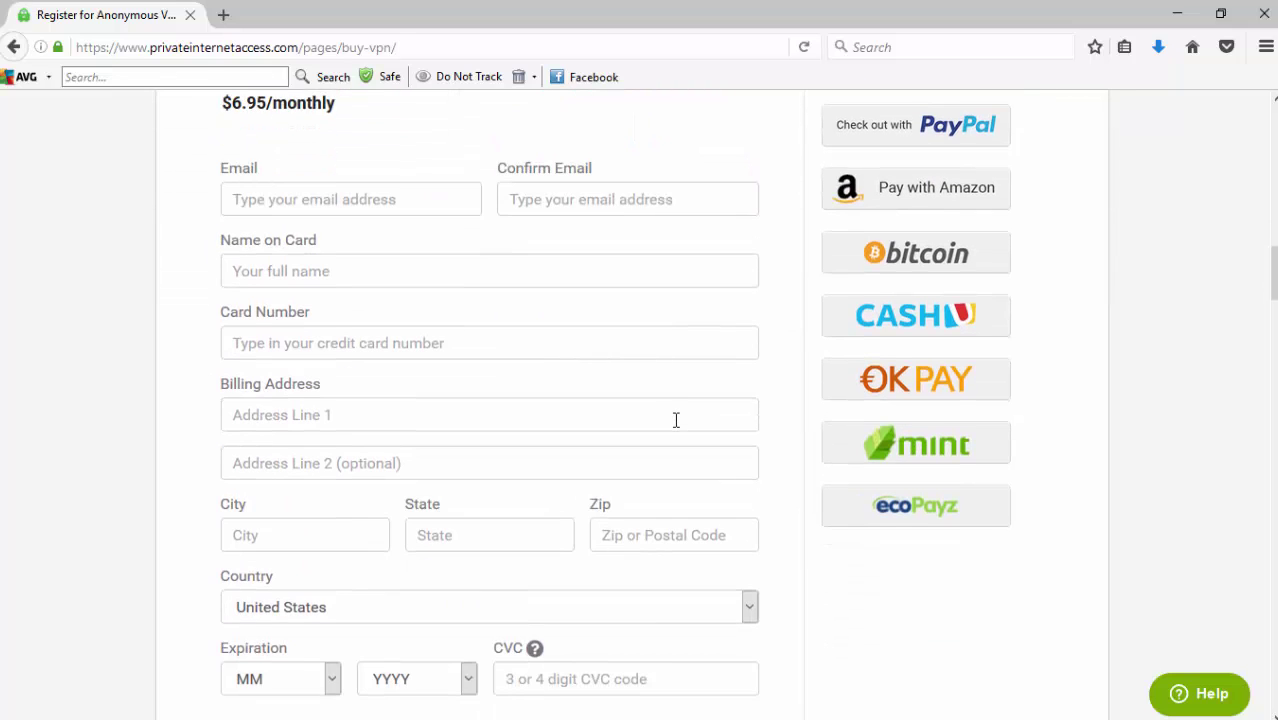
pyautogui.scroll(1, 676, 420)
pyautogui.scroll(1, 676, 420)
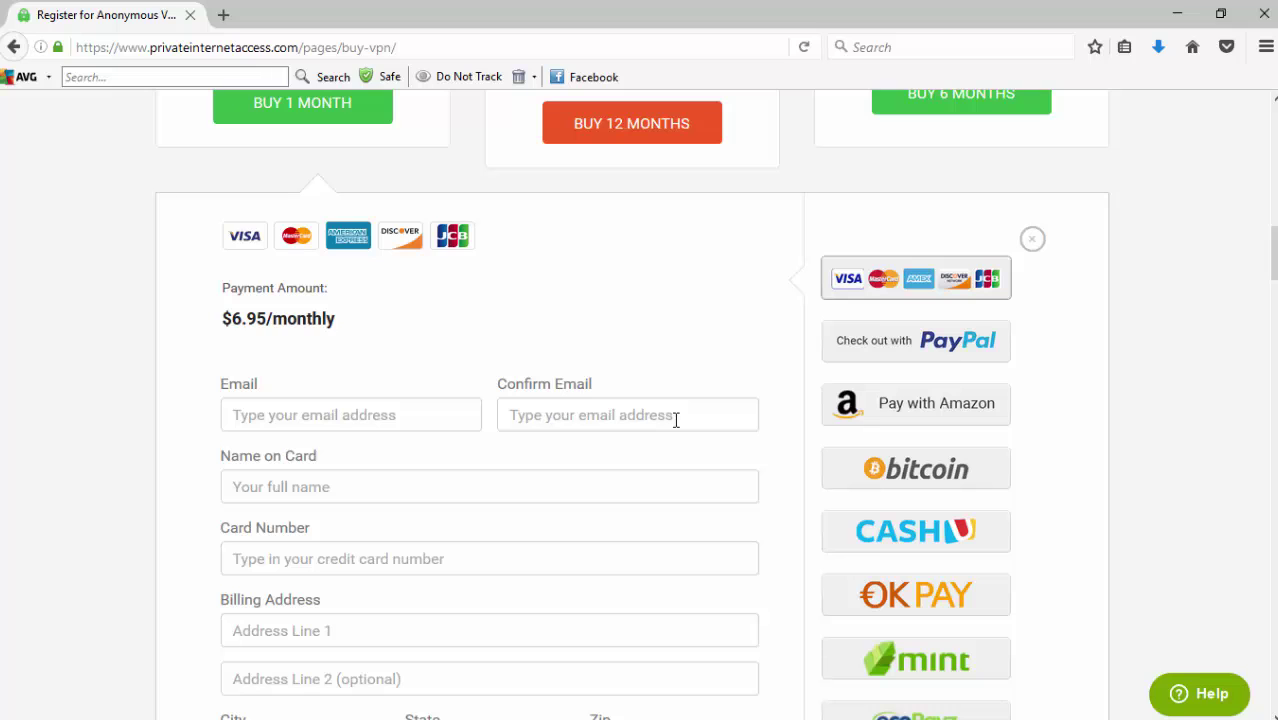
pyautogui.scroll(-1, 676, 420)
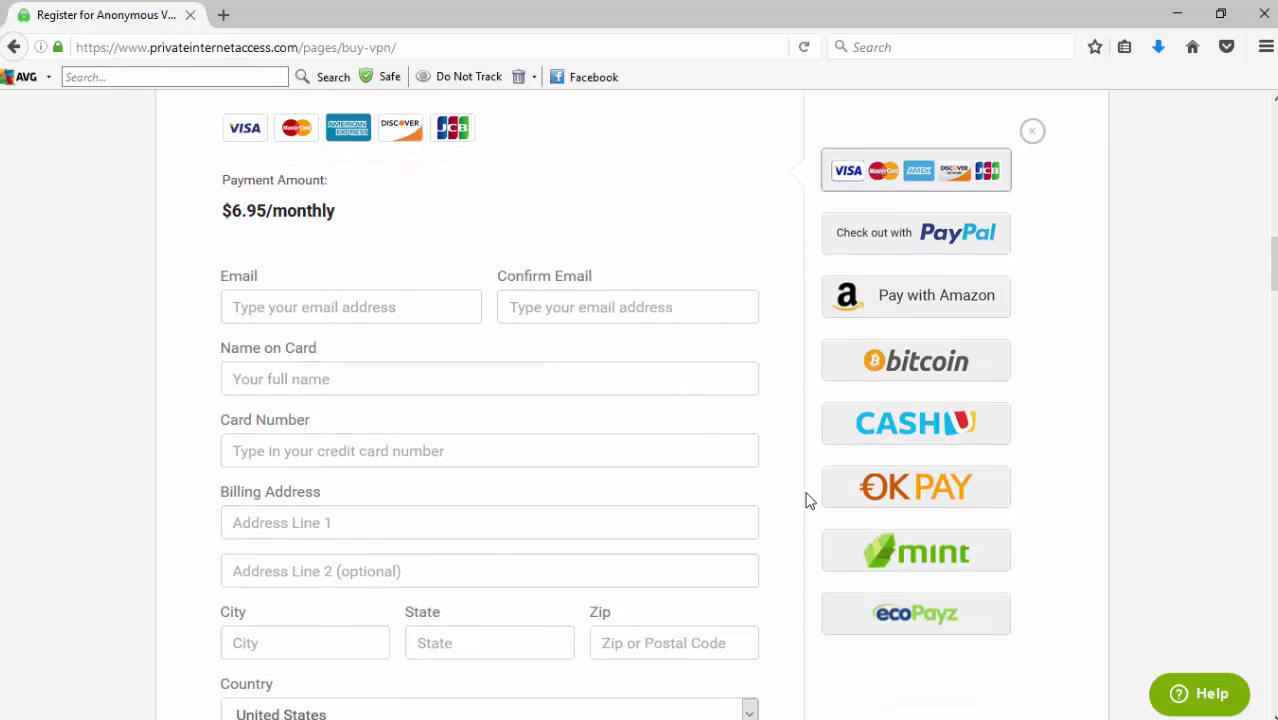
pyautogui.click(288, 309)
pyautogui.write('example')
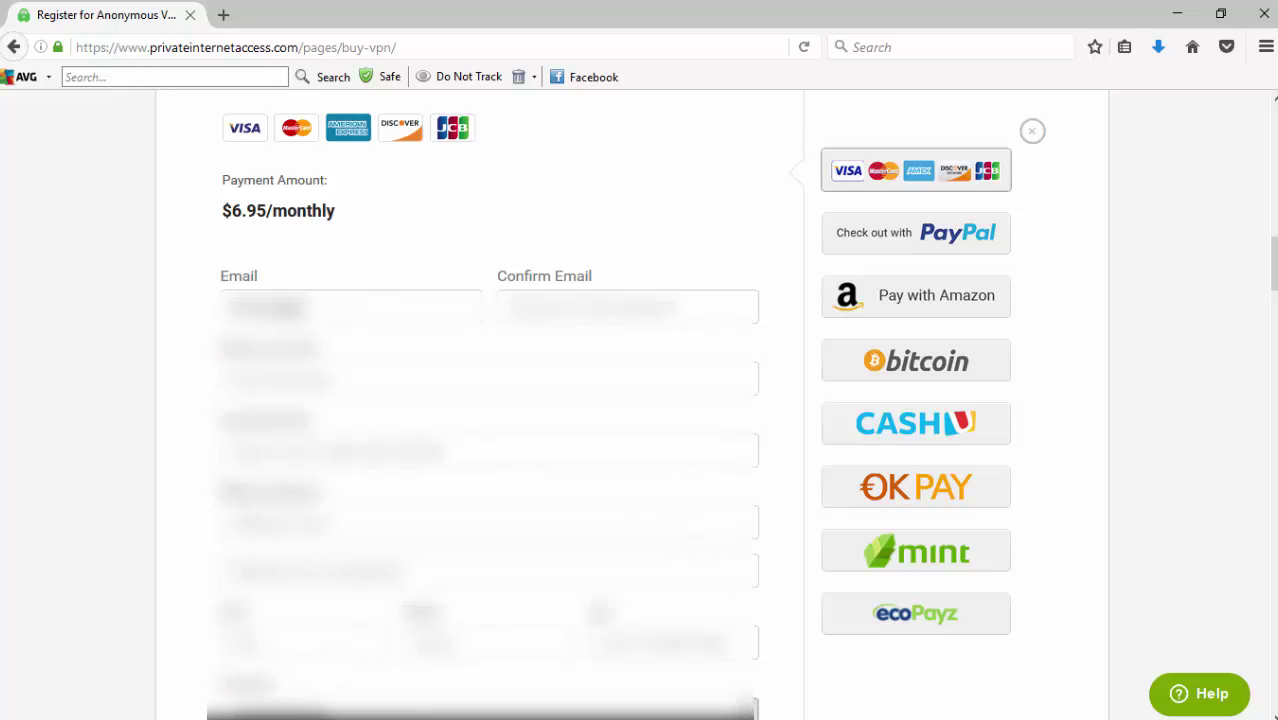
pyautogui.write('@gmail.com')
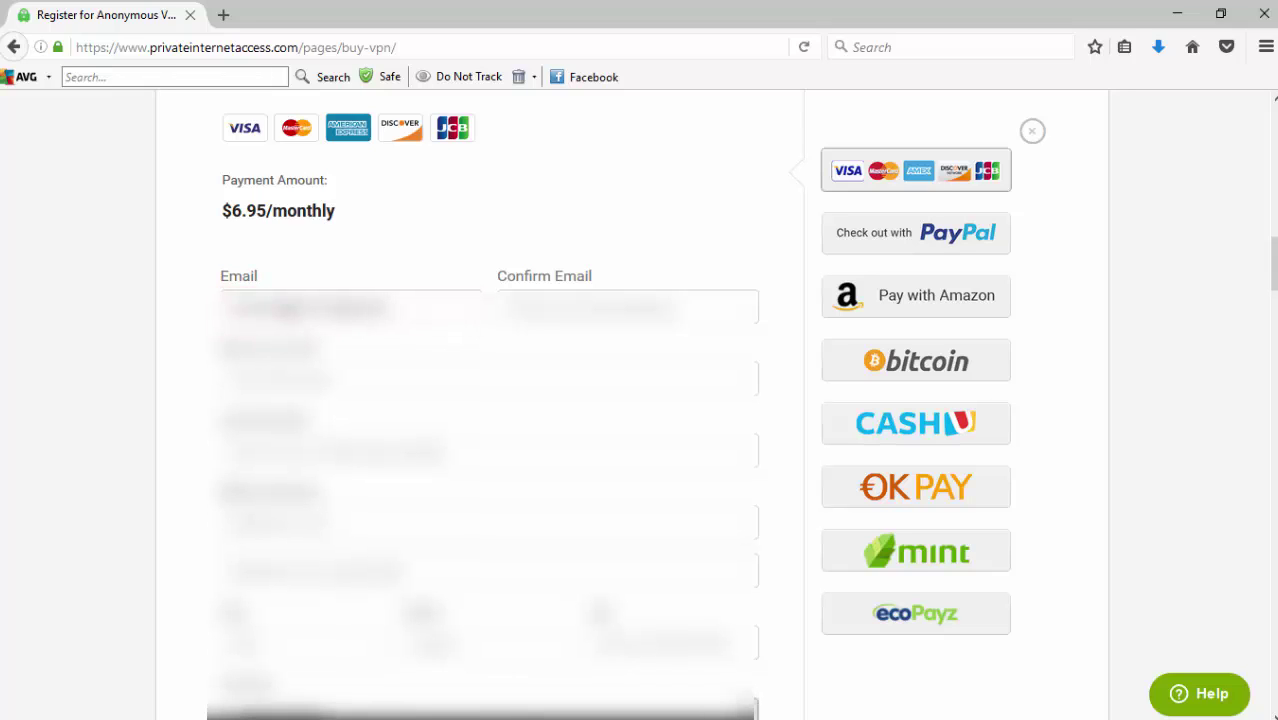
pyautogui.write('.com')
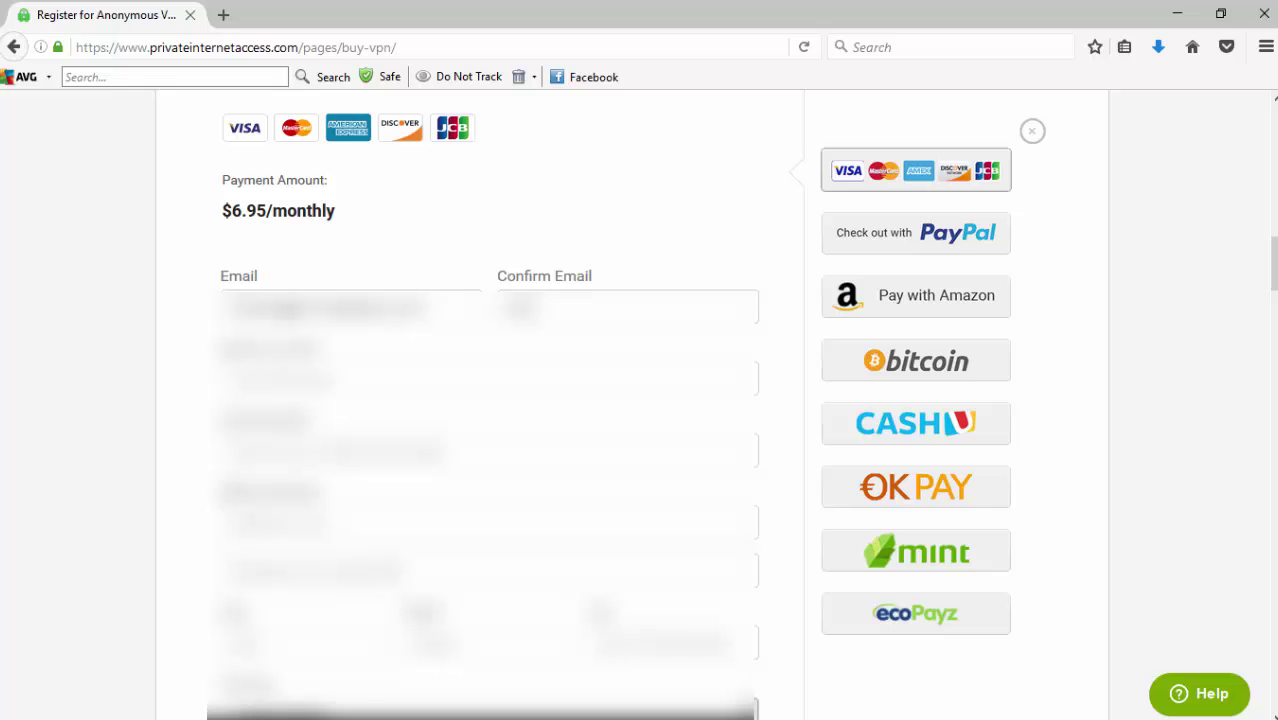
pyautogui.write('joh')
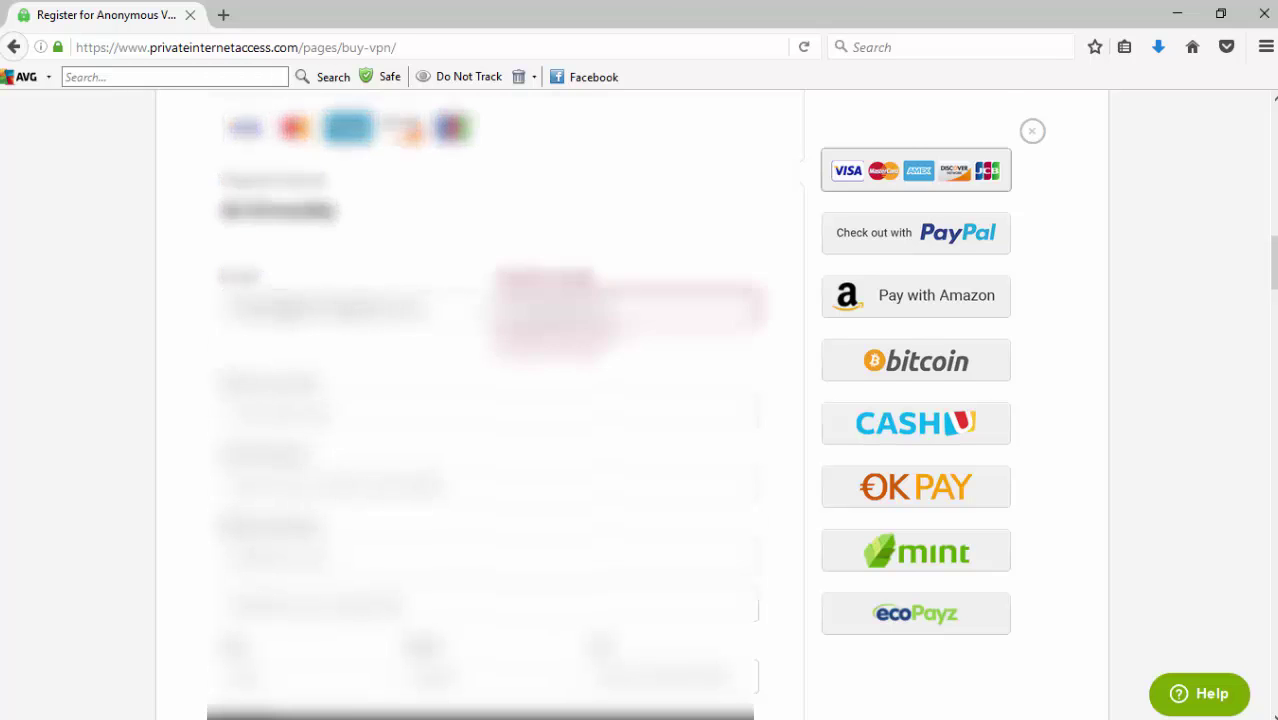
# Pay Now for the monthly plan, then open a new browser tab
pyautogui.scroll(-3, 494, 500)
pyautogui.click(494, 640)
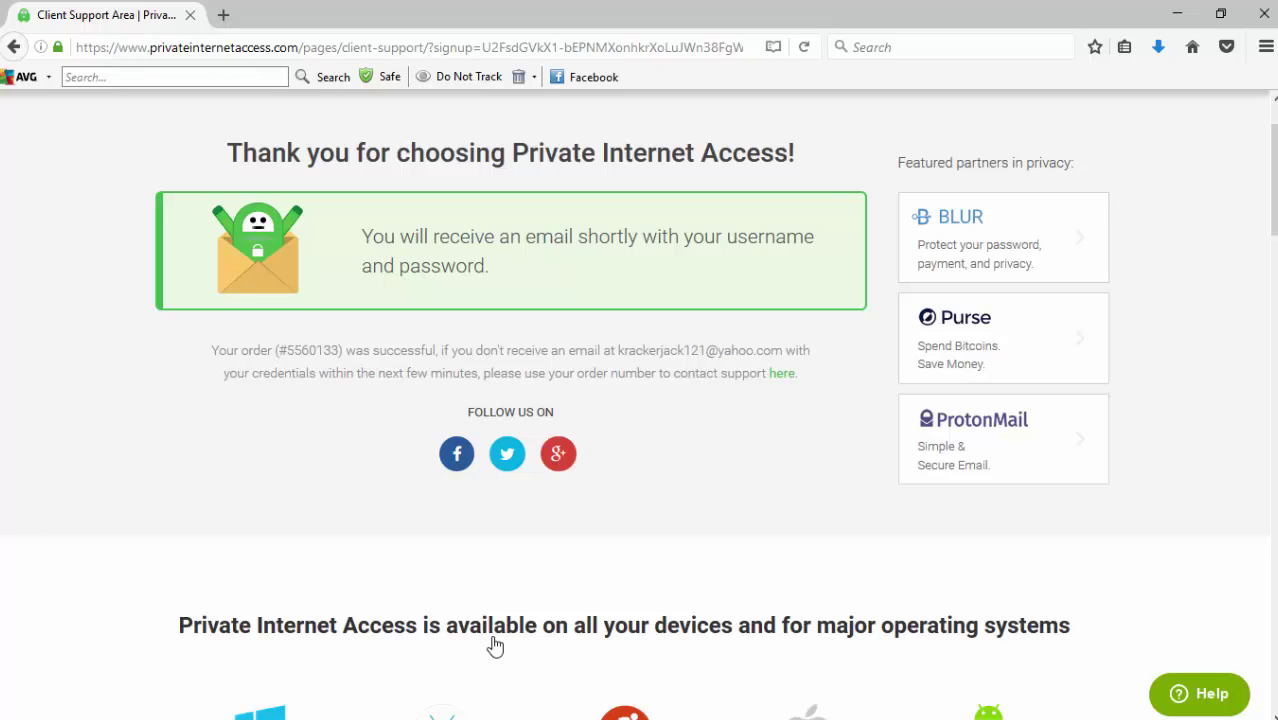
pyautogui.click(223, 15)
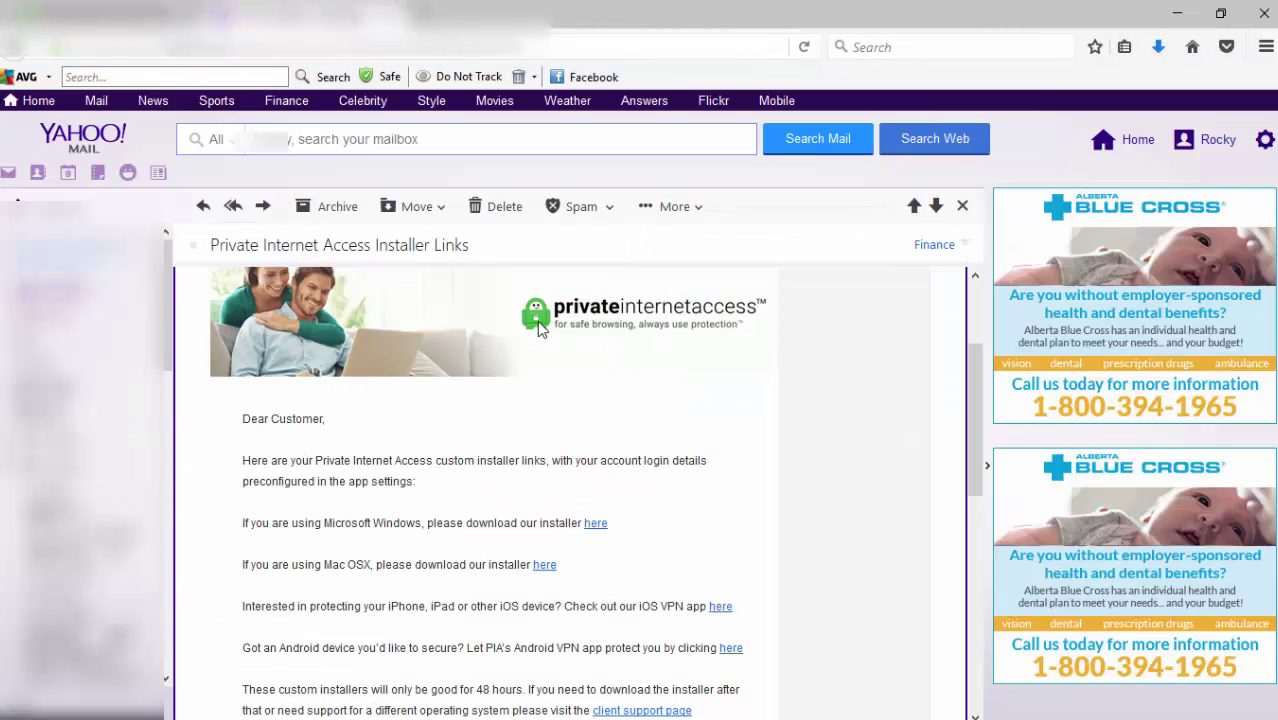
# Scroll the 'Private Internet Access Installer Links' email to its Windows download link
pyautogui.scroll(-2, 537, 340)
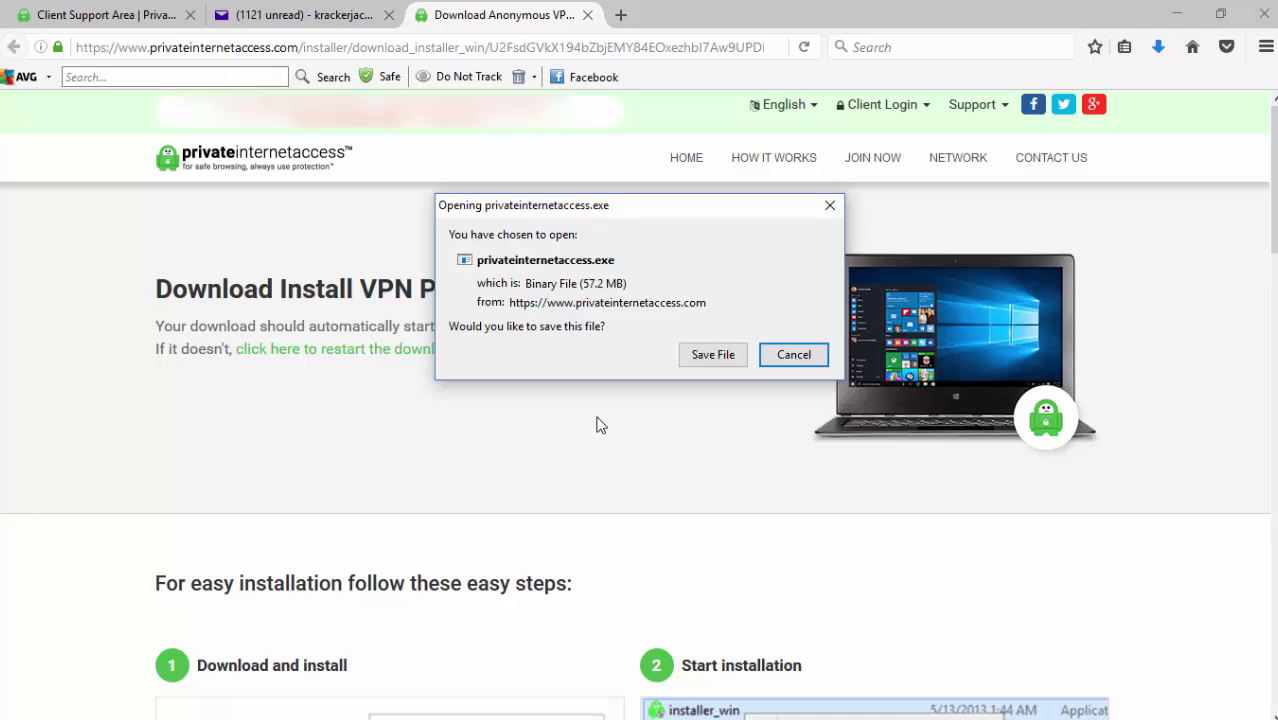
# Save privateinternetaccess.exe and scroll through the page's four installation steps
pyautogui.press('Tab')
pyautogui.press('Return')
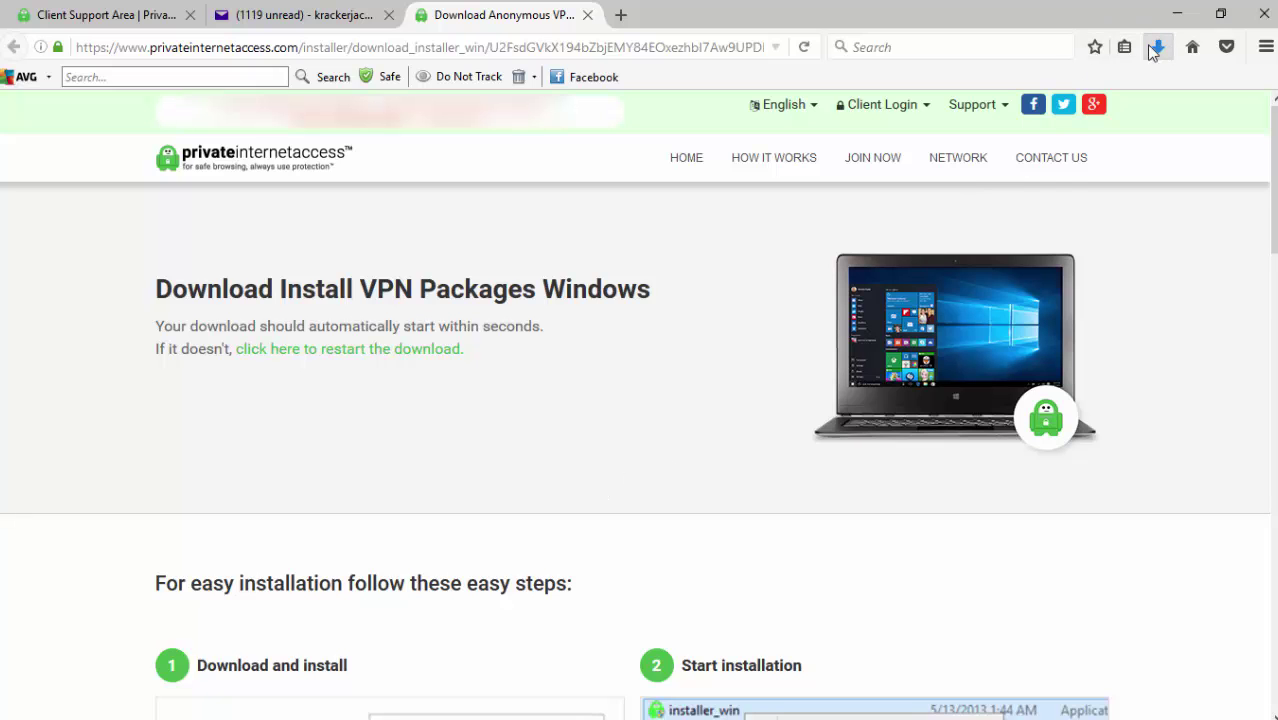
pyautogui.scroll(-1, 742, 370)
pyautogui.scroll(-2, 742, 370)
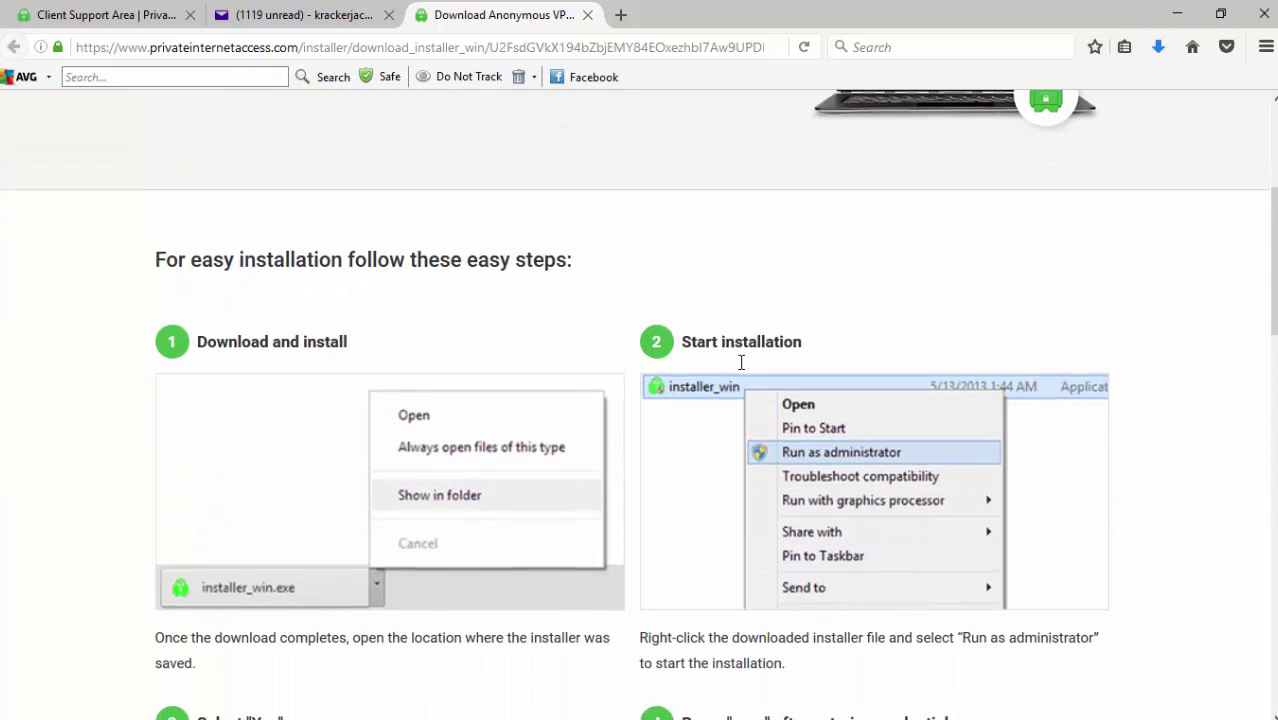
pyautogui.scroll(-1, 742, 370)
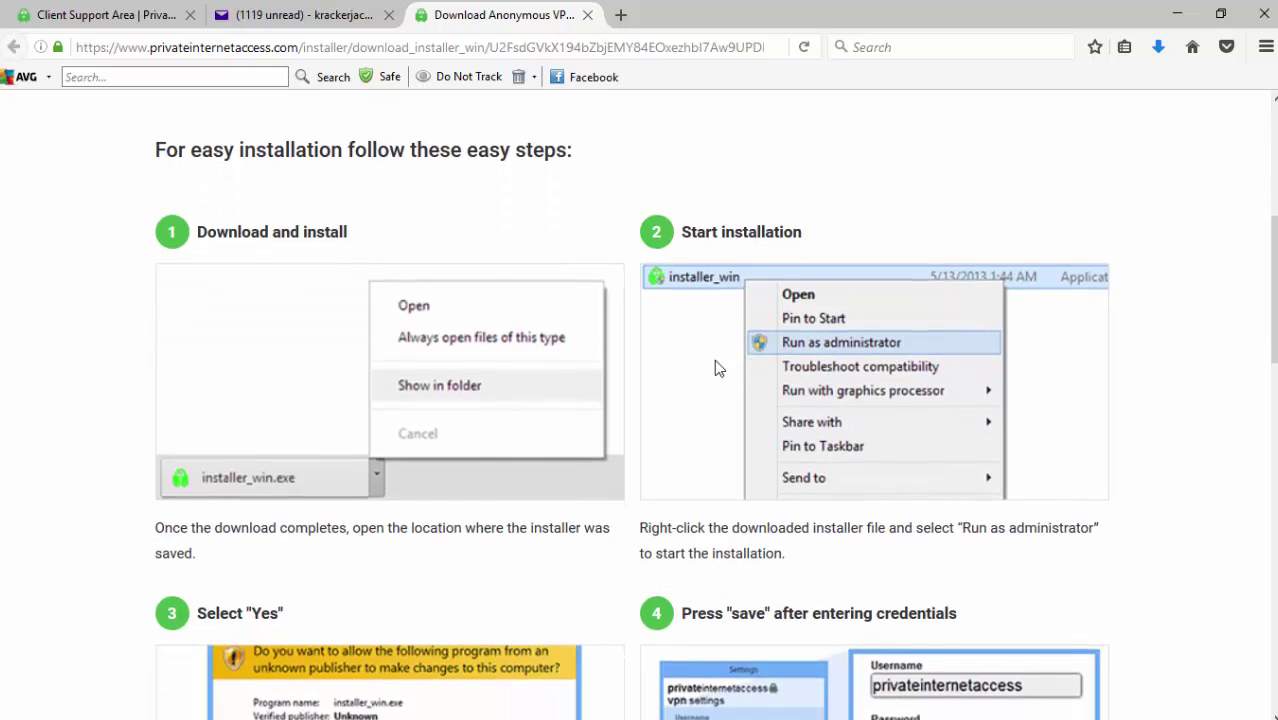
pyautogui.scroll(-2, 716, 366)
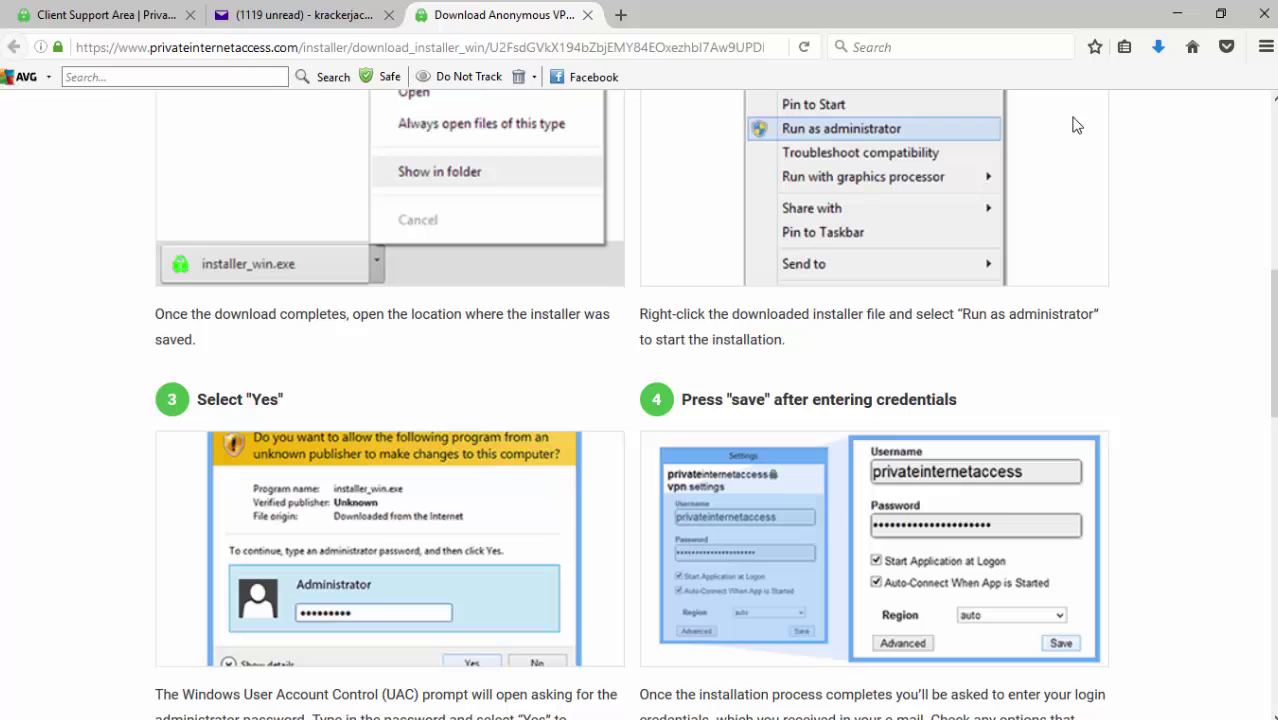
# Locate the downloaded privateinternetaccess installer in its folder and run it as administrator
pyautogui.click(1157, 47)
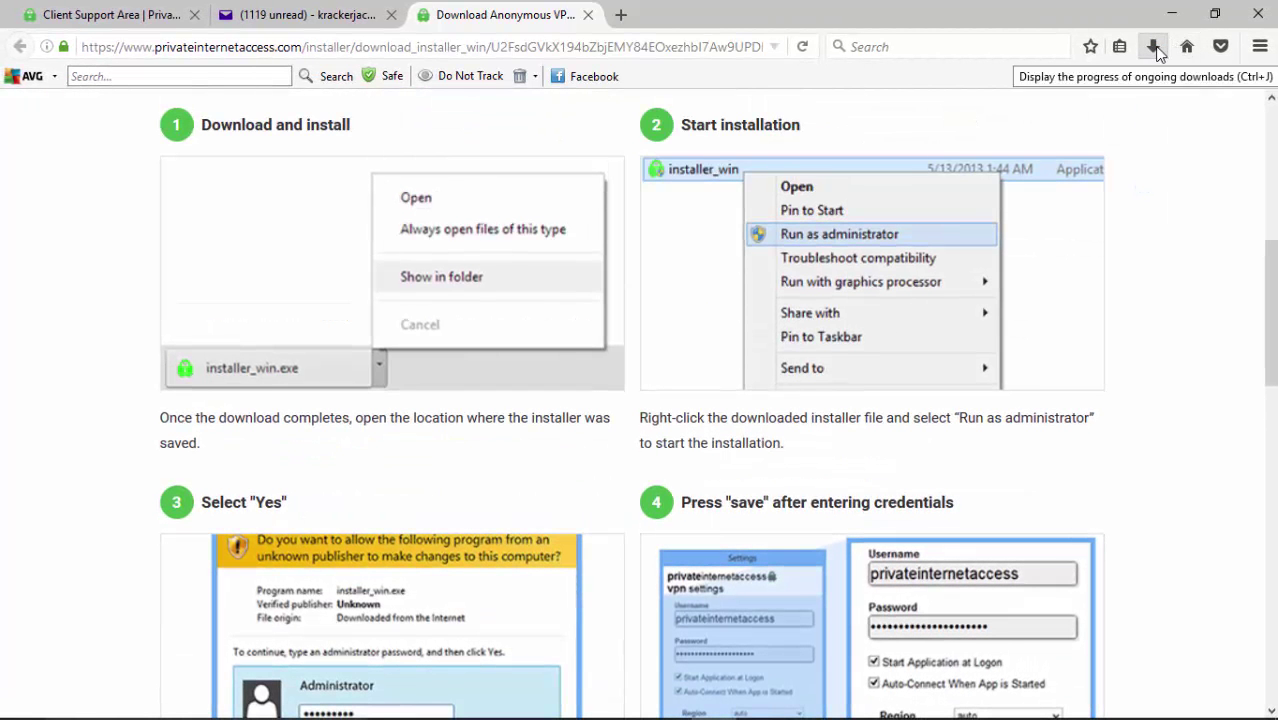
pyautogui.click(1155, 47)
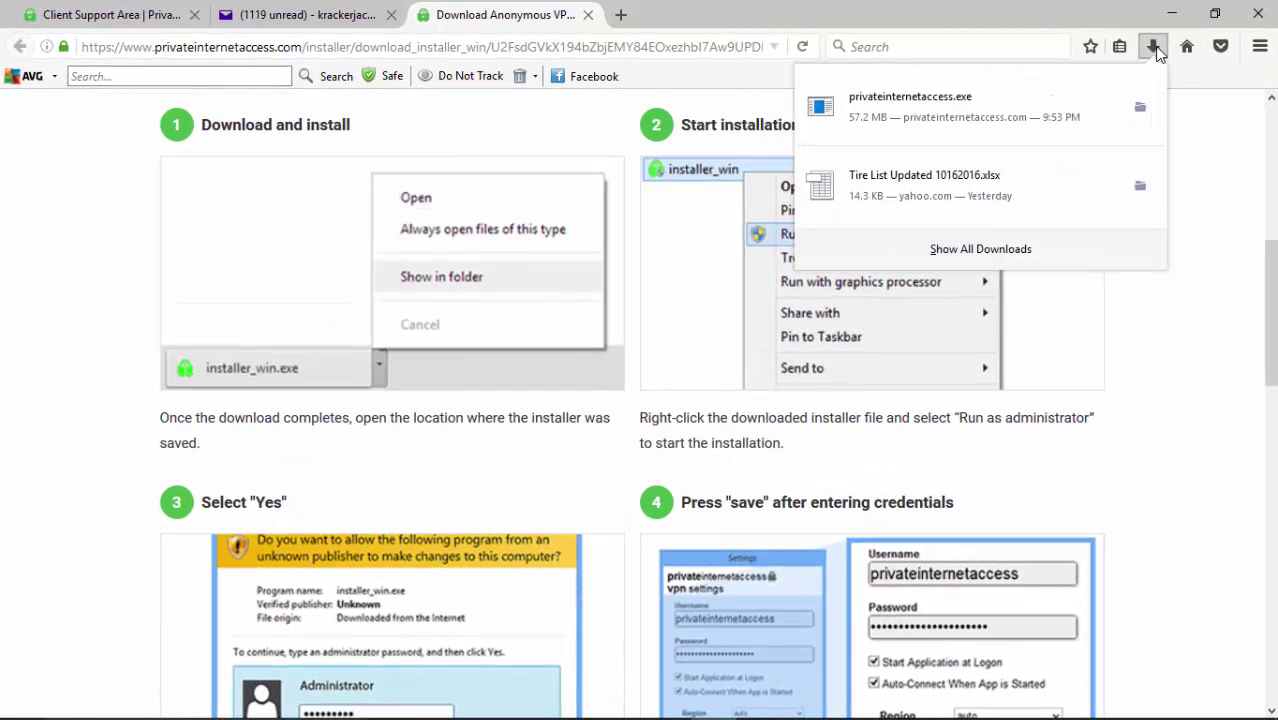
pyautogui.click(1140, 110)
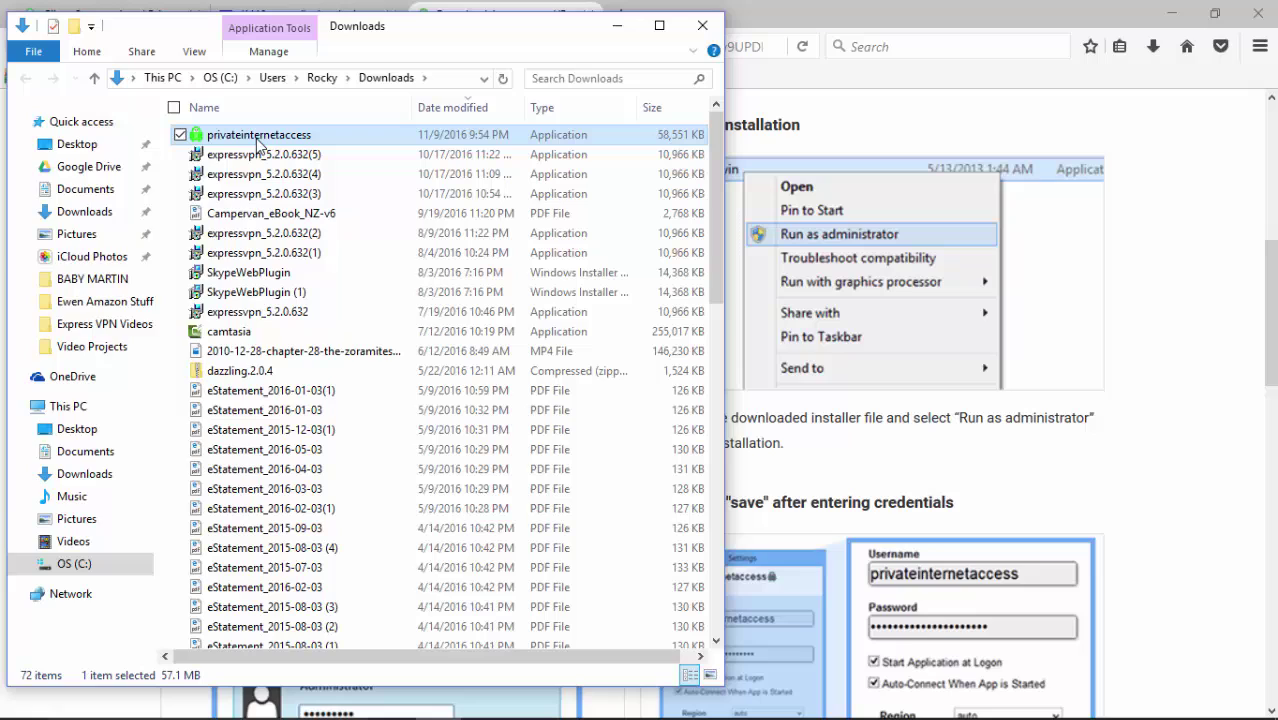
pyautogui.rightClick(256, 138)
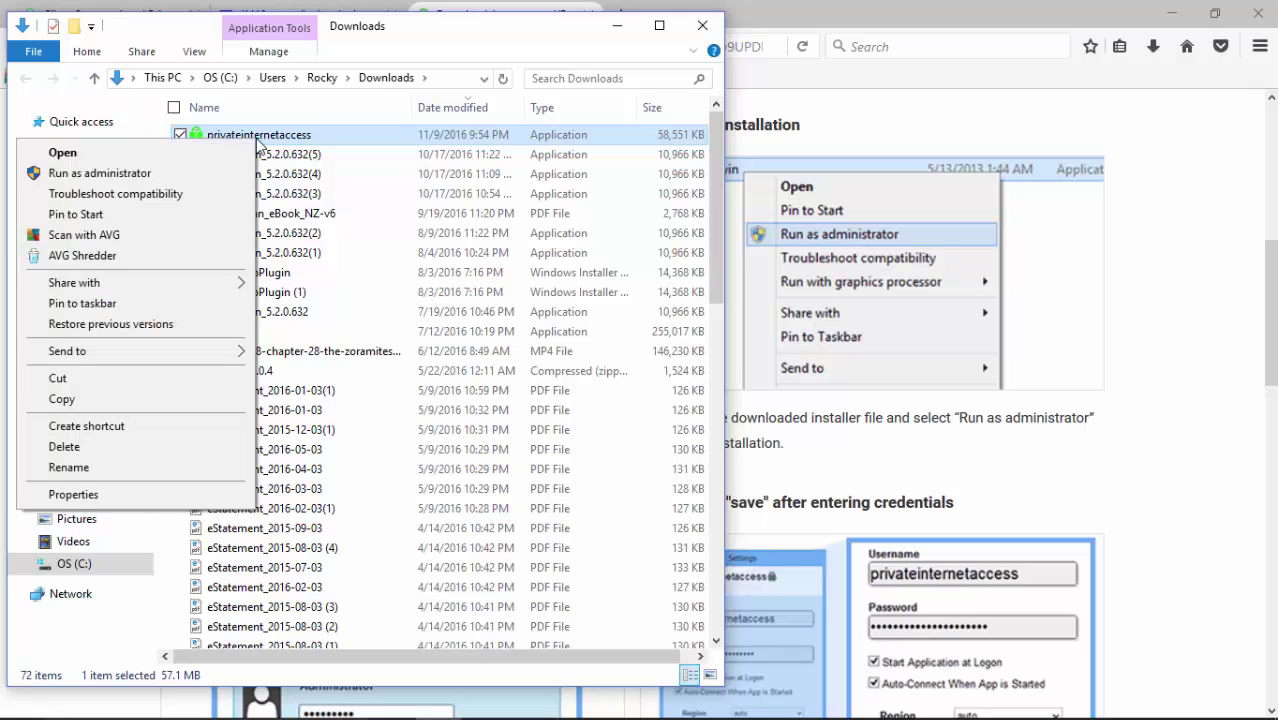
pyautogui.click(145, 173)
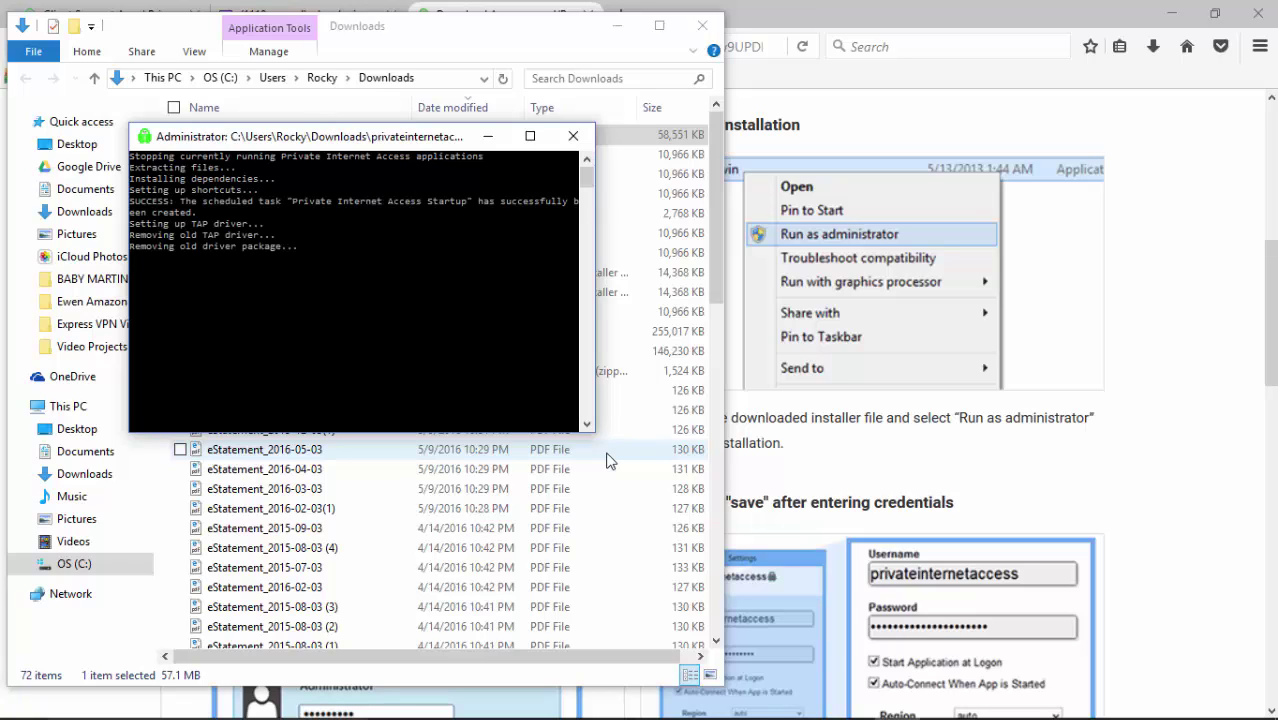
# Minimize the installer console and Downloads window, then approve the TAP driver install
pyautogui.click(487, 136)
pyautogui.click(617, 25)
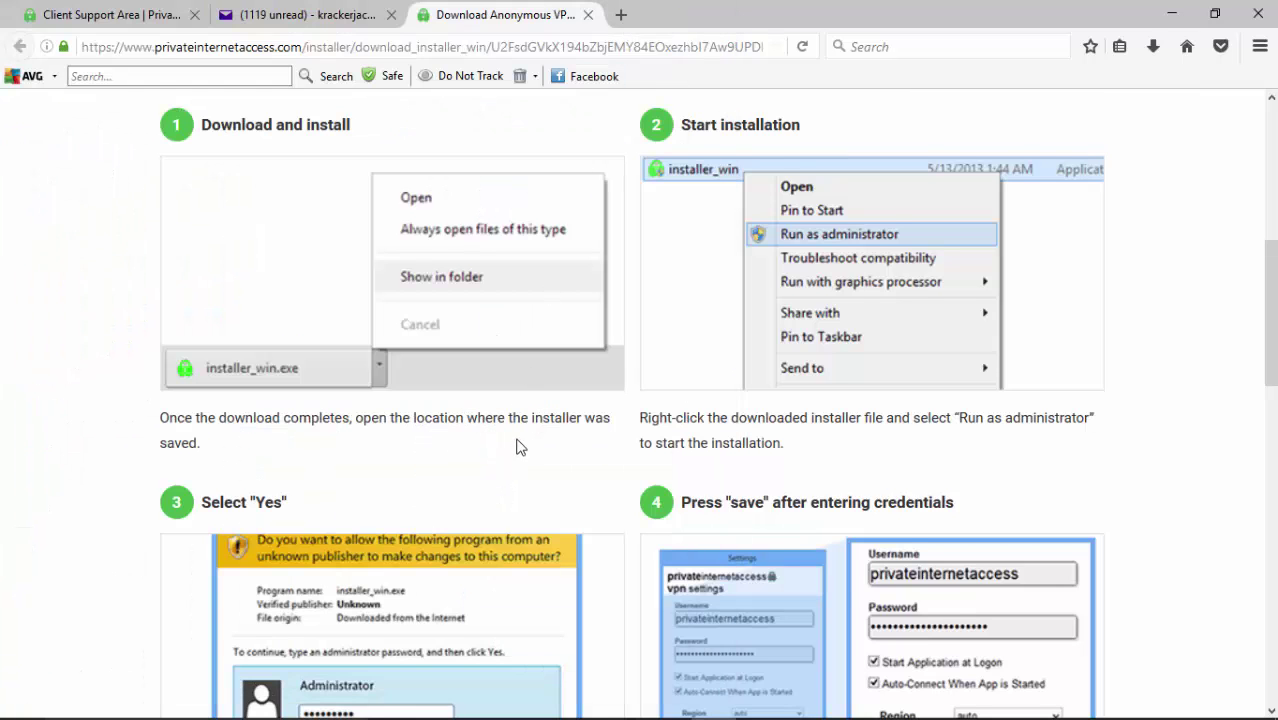
pyautogui.scroll(-5, 520, 440)
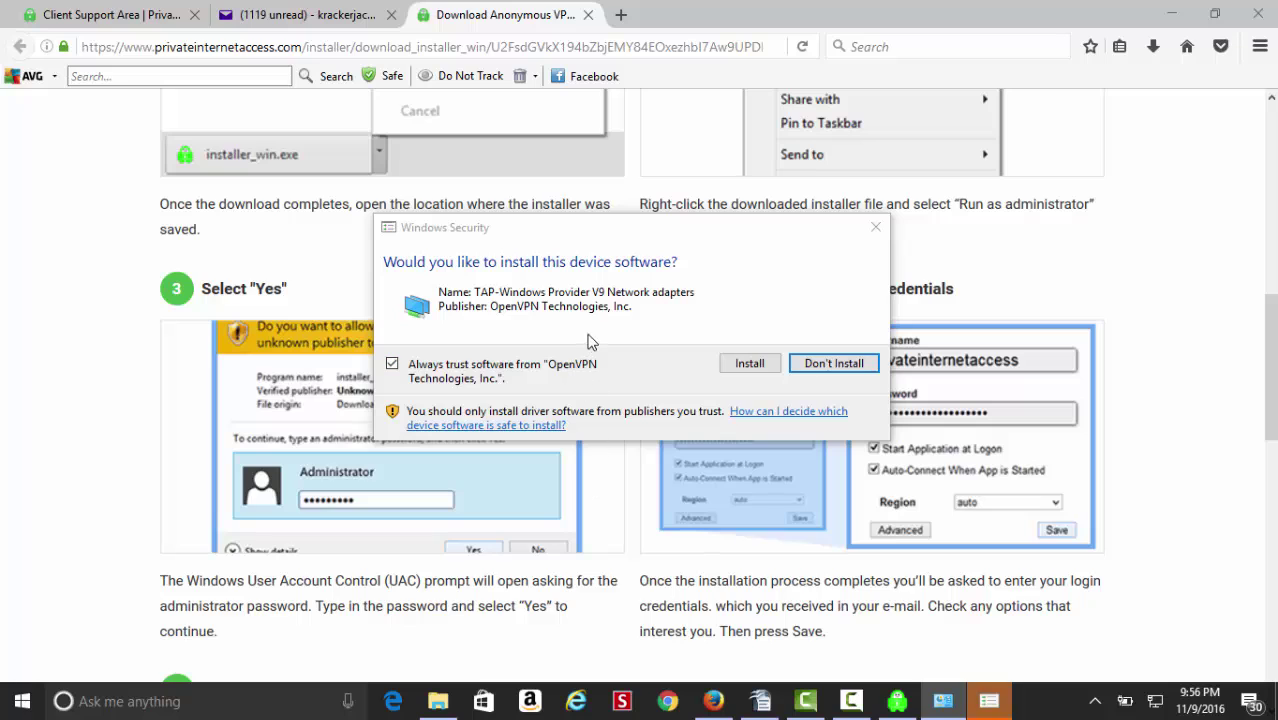
pyautogui.moveTo(640, 701)
pyautogui.click(755, 364)
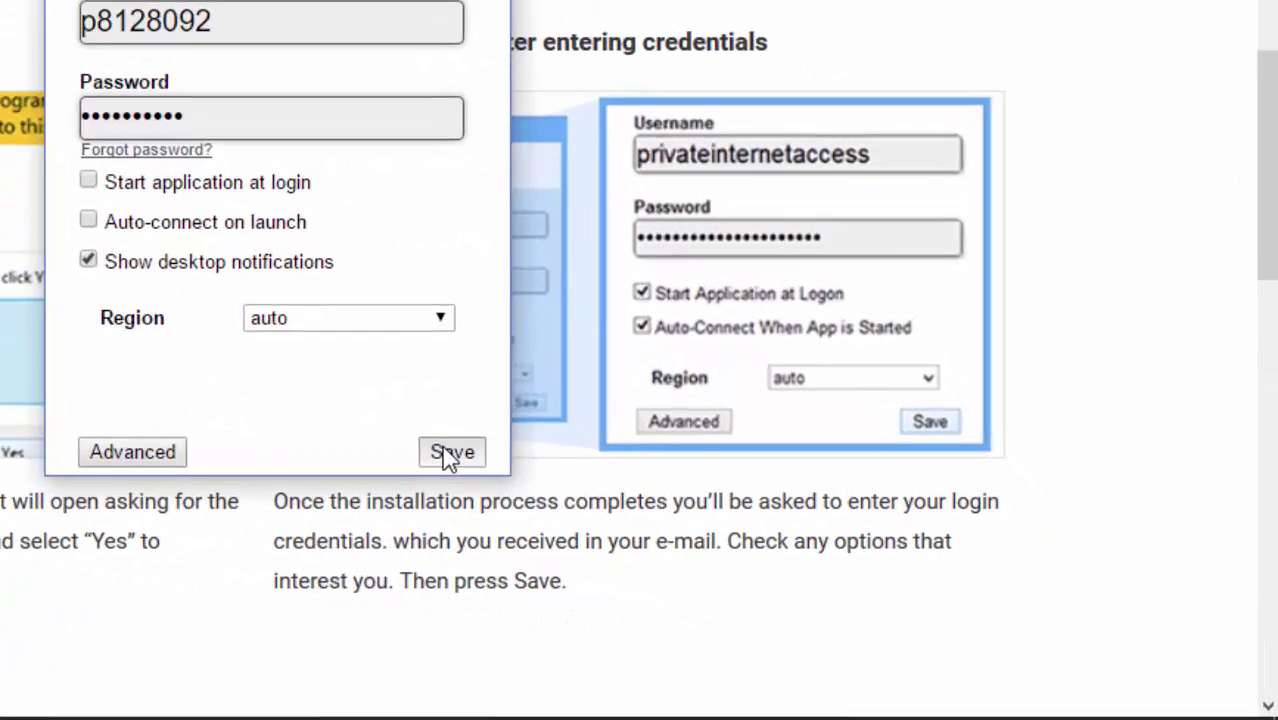
# Save the emailed username and password in the Private Internet Access settings
pyautogui.click(743, 549)
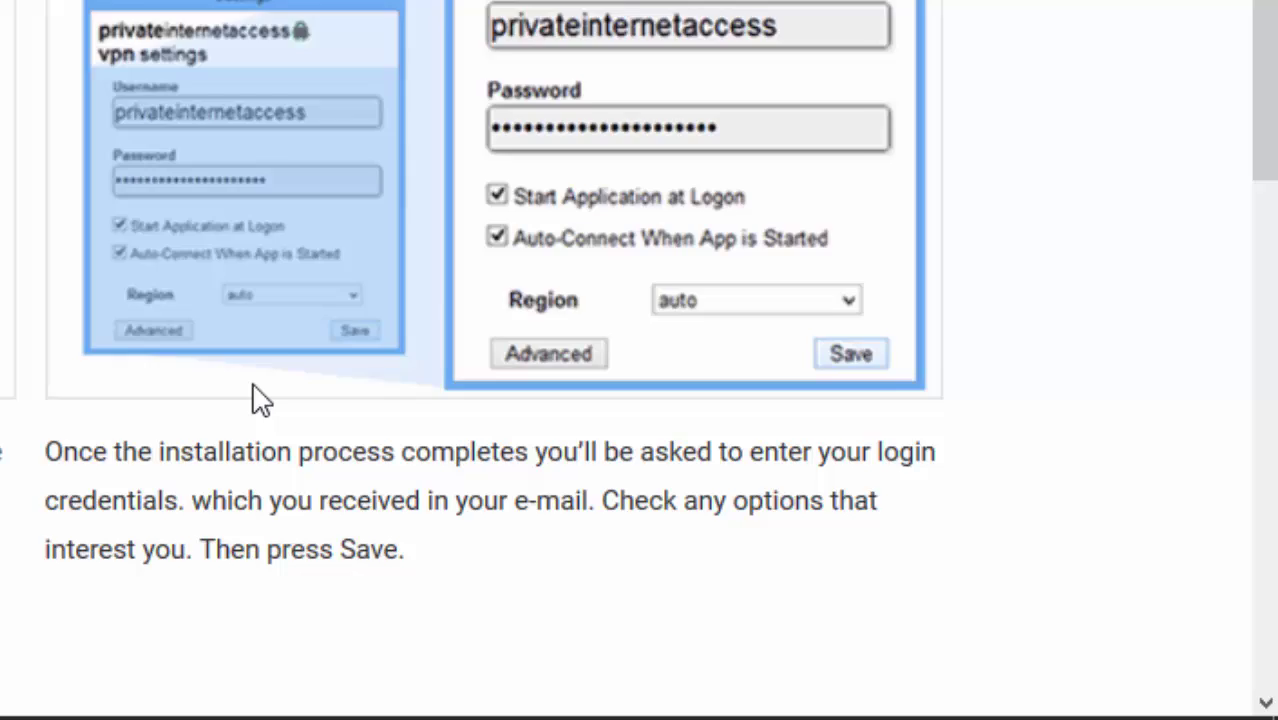